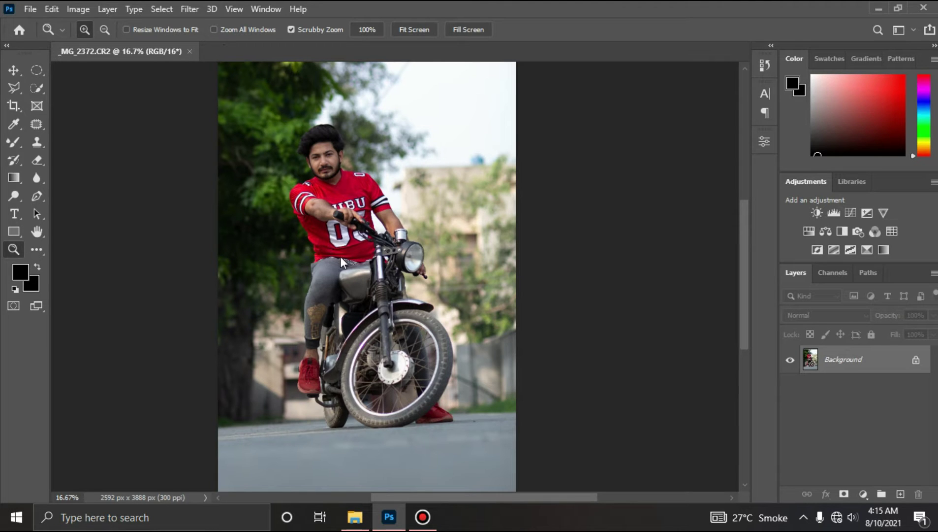
In Camera Raw Basic, set Temperature -3 and Exposure +0.35, and lift the shadows slightly
key(ctrl+shift+a)
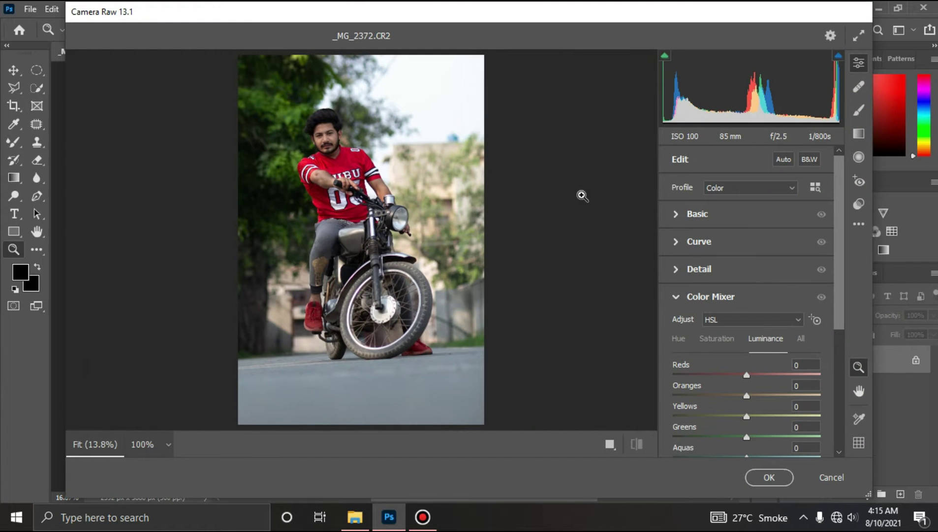
click(676, 215)
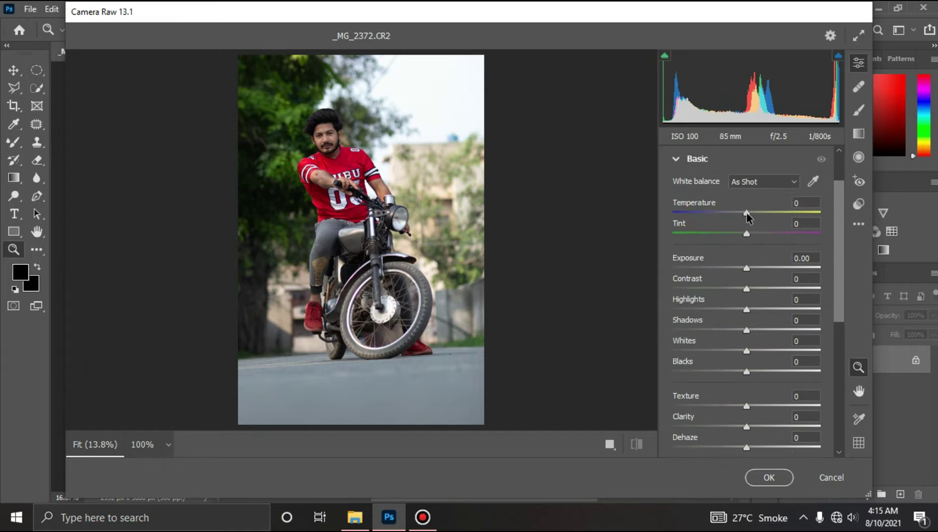
drag(747, 213, 743, 213)
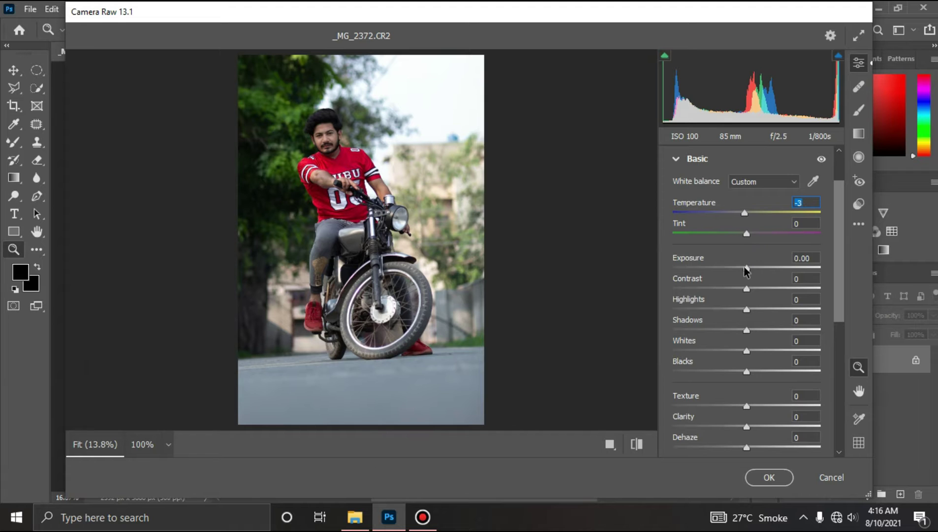
mouse_move(747, 267)
mouse_down()
mouse_move(756, 288)
mouse_move(657, 317)
mouse_up()
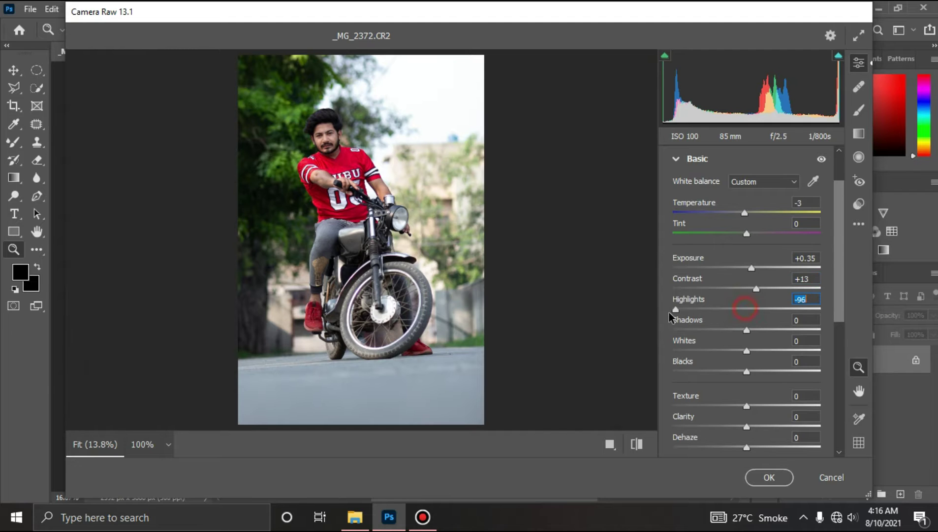
mouse_move(747, 330)
mouse_down()
mouse_move(757, 329)
mouse_move(750, 350)
mouse_move(722, 351)
mouse_move(740, 372)
mouse_up()
In the Color Mixer, set Yellows, Greens and Aquas hue to -100 and Blues hue to -40
click(676, 159)
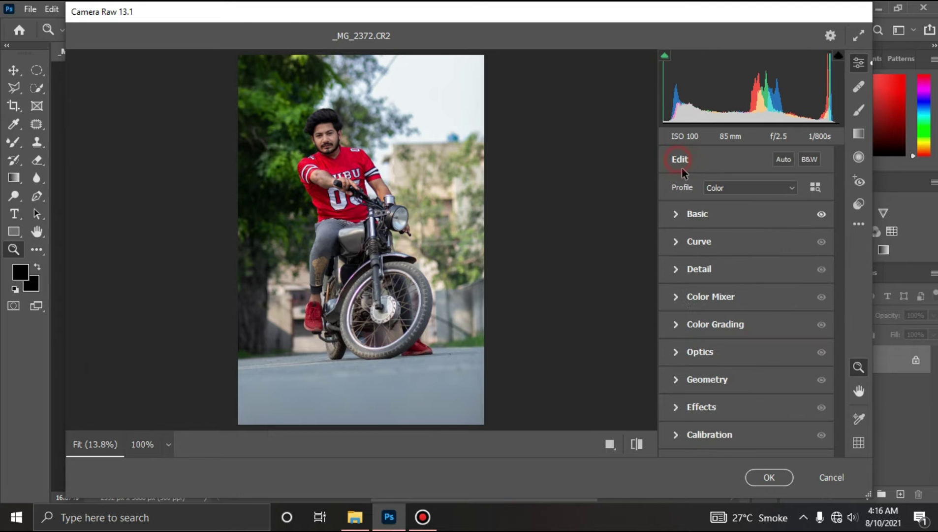
click(676, 296)
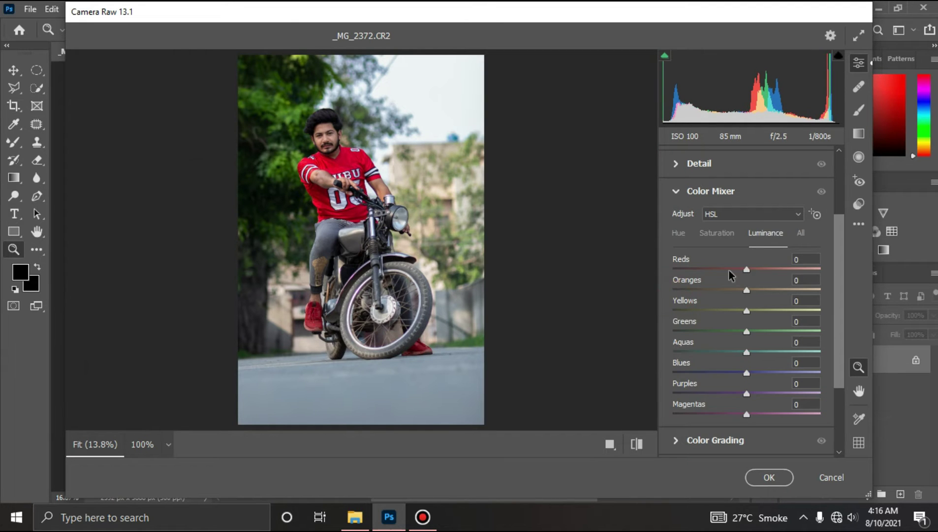
click(679, 233)
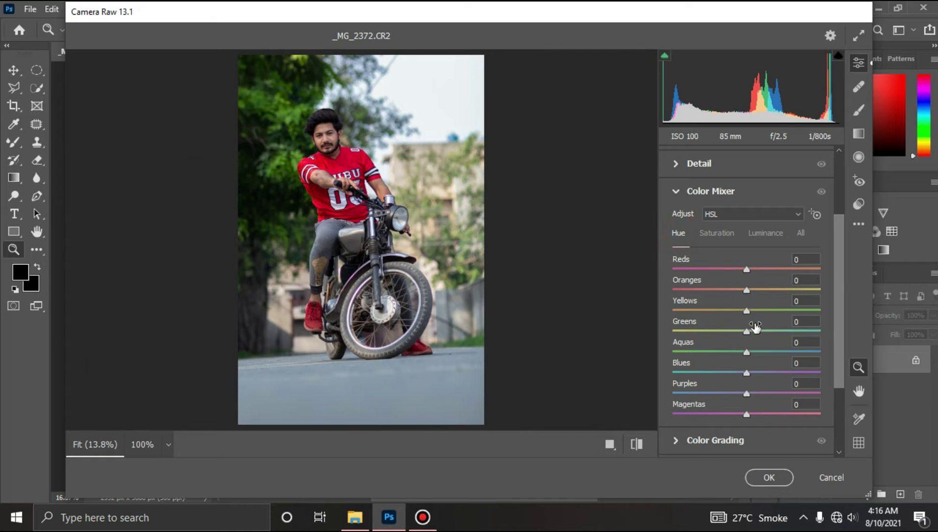
drag(747, 311, 672, 313)
drag(746, 334, 612, 335)
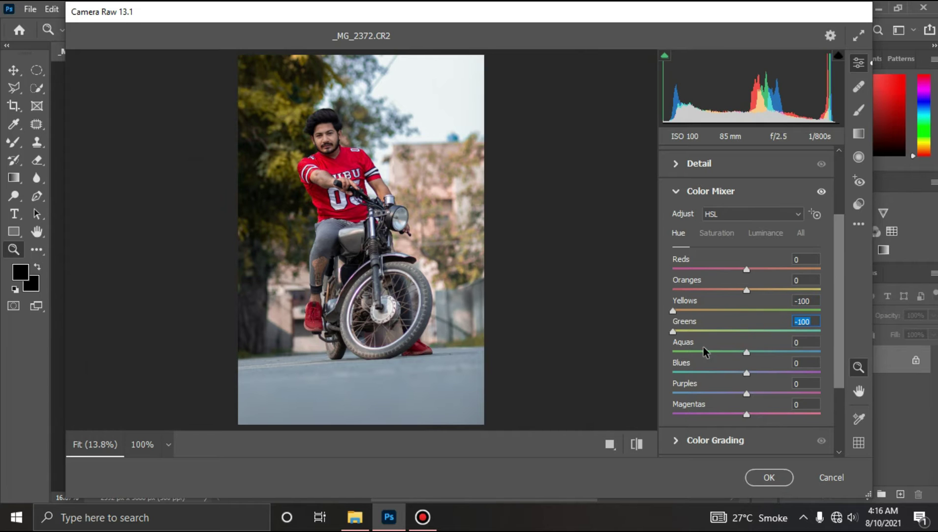
drag(747, 353, 596, 356)
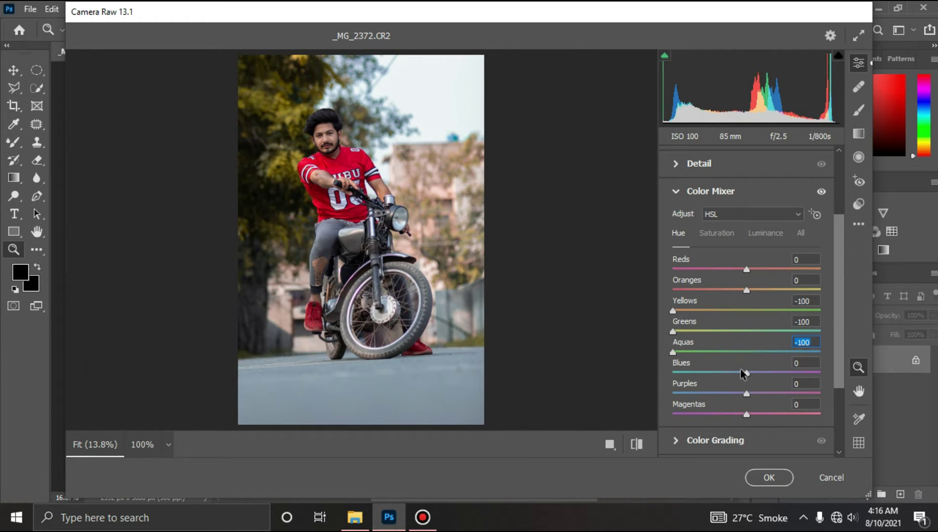
drag(747, 373, 723, 373)
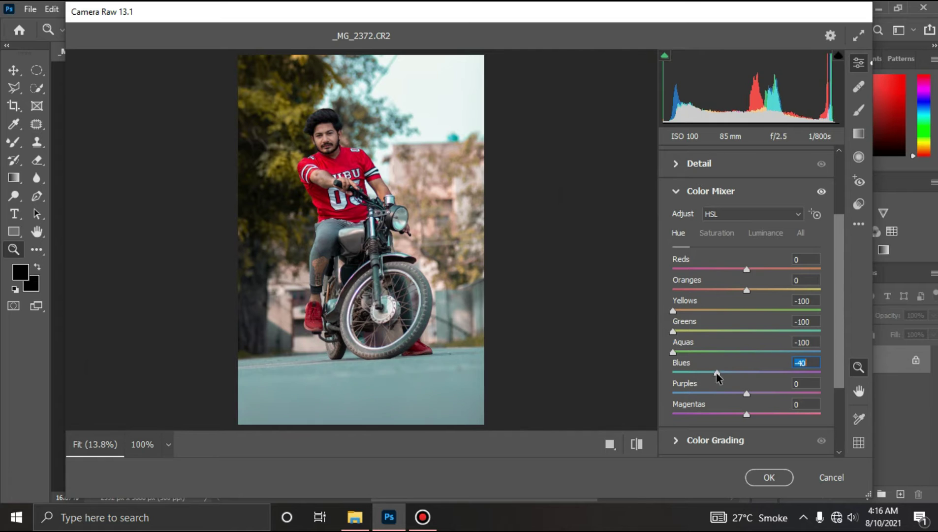
Max Yellows and Greens saturation, raise Aquas +21 and Blues +15, and lift Oranges luminance +3
click(732, 233)
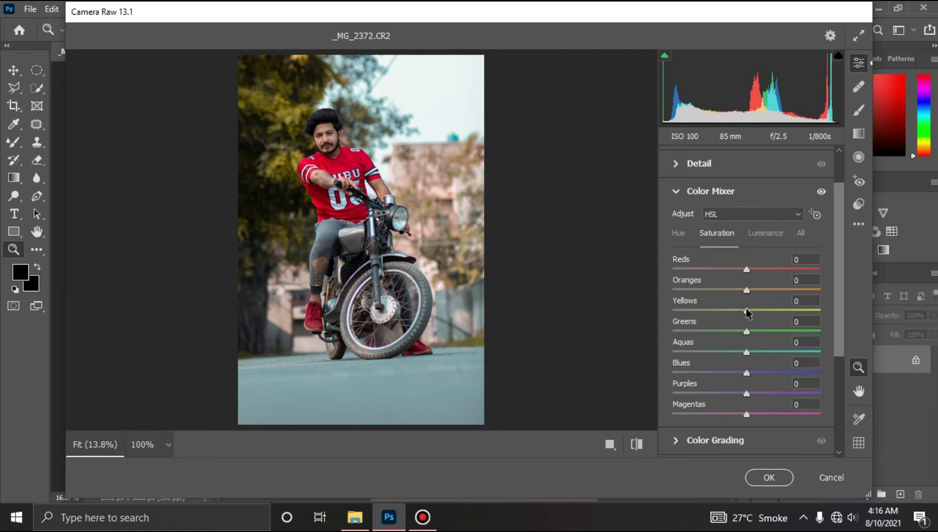
drag(746, 313, 866, 314)
drag(747, 331, 865, 336)
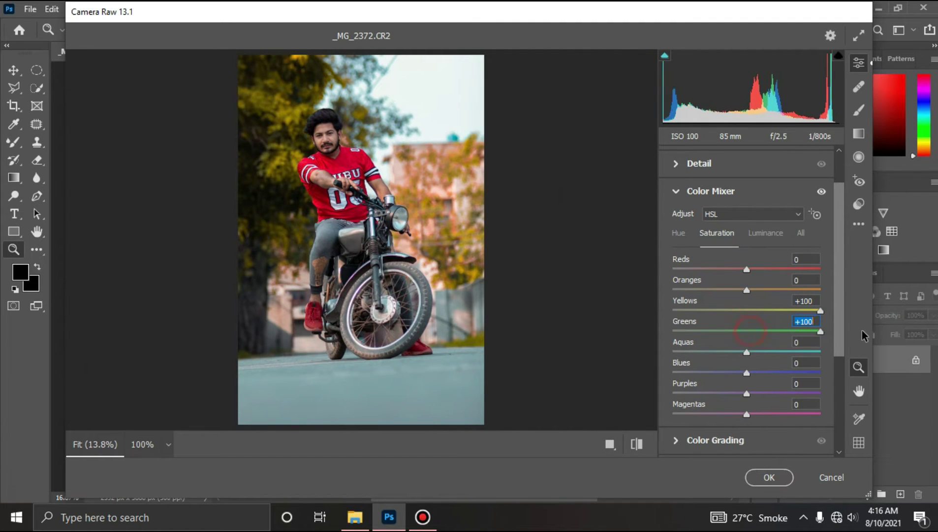
mouse_move(747, 351)
mouse_down()
mouse_move(788, 356)
mouse_move(762, 352)
mouse_move(776, 374)
mouse_move(754, 363)
mouse_up()
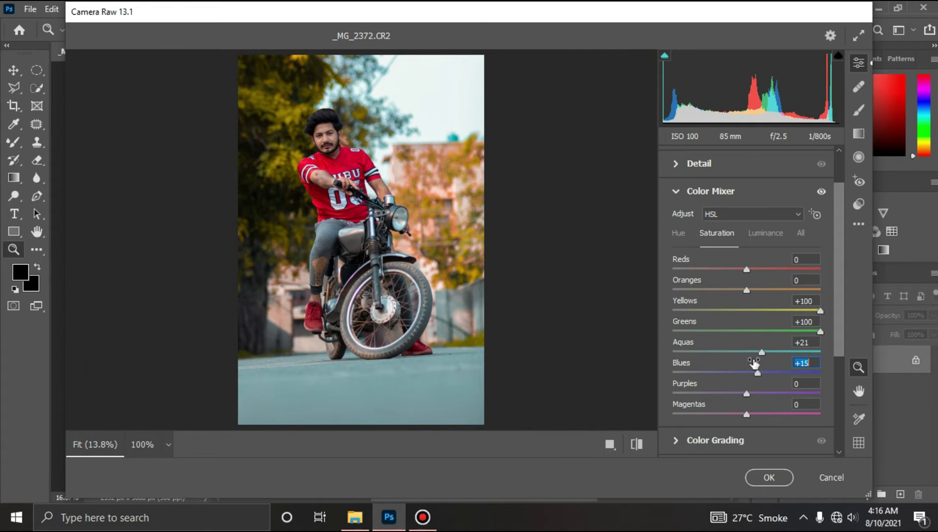
click(753, 234)
drag(747, 292, 752, 294)
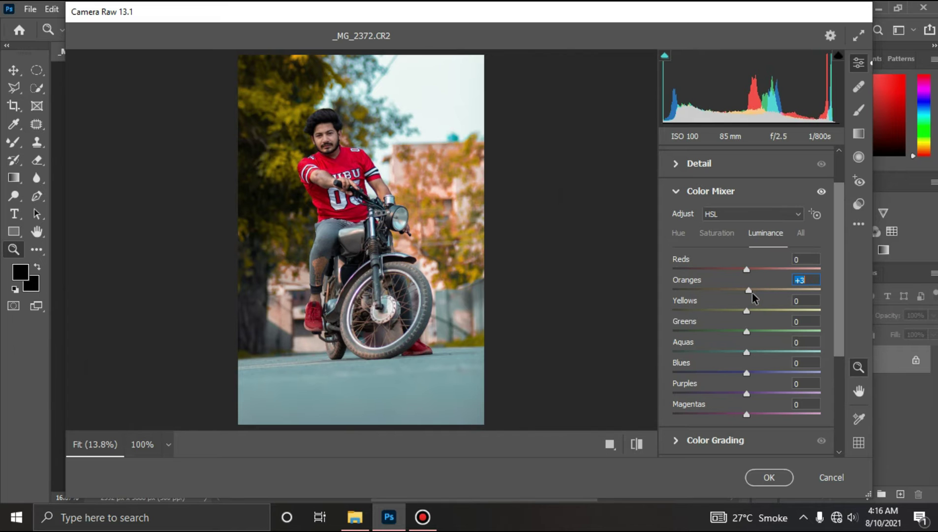
Apply the raw edits, reopen Camera Raw, and shift Yellows/Greens toward orange, Aquas to -73, Blues to -26
click(775, 478)
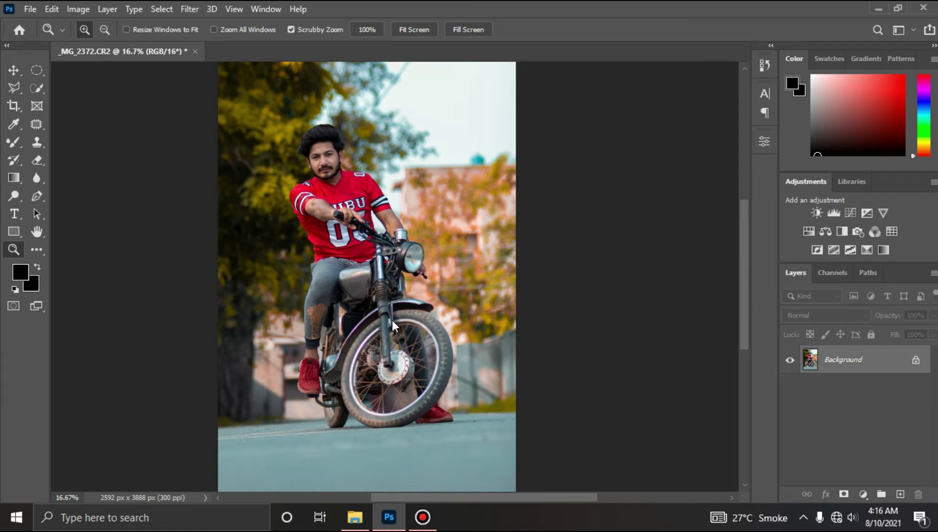
key(ctrl+shift+a)
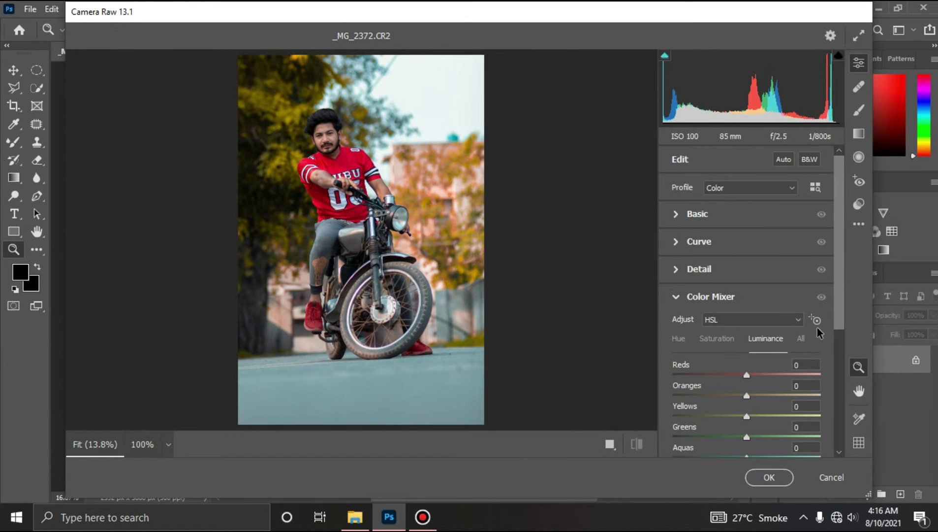
scroll(812, 325, down, 3)
click(681, 280)
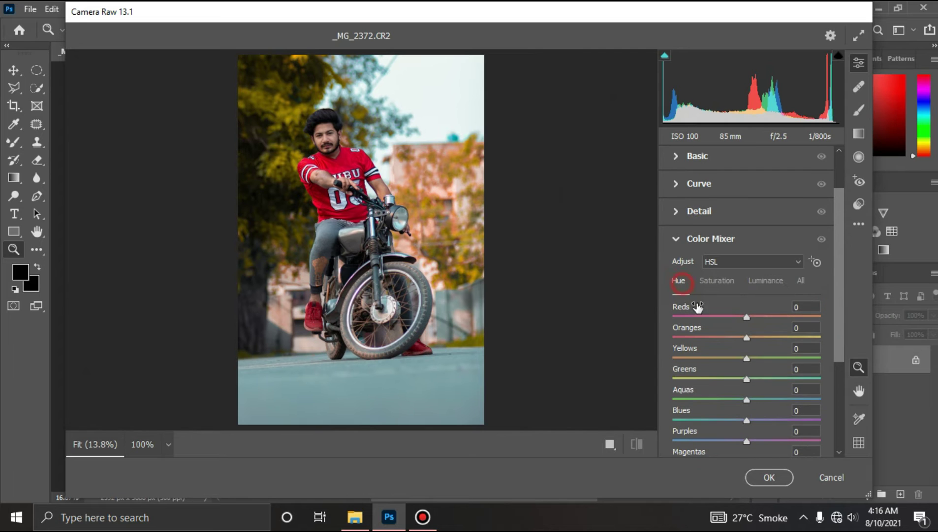
drag(747, 358, 614, 356)
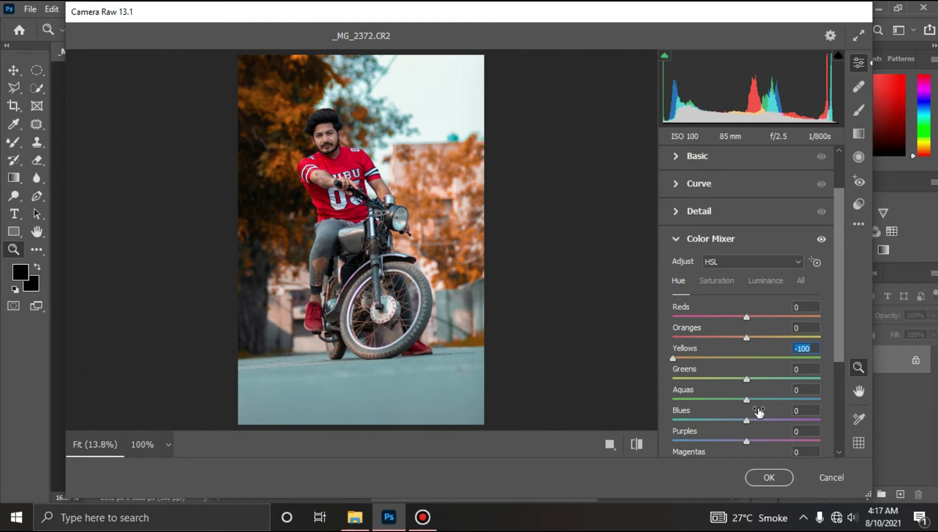
drag(745, 377, 614, 380)
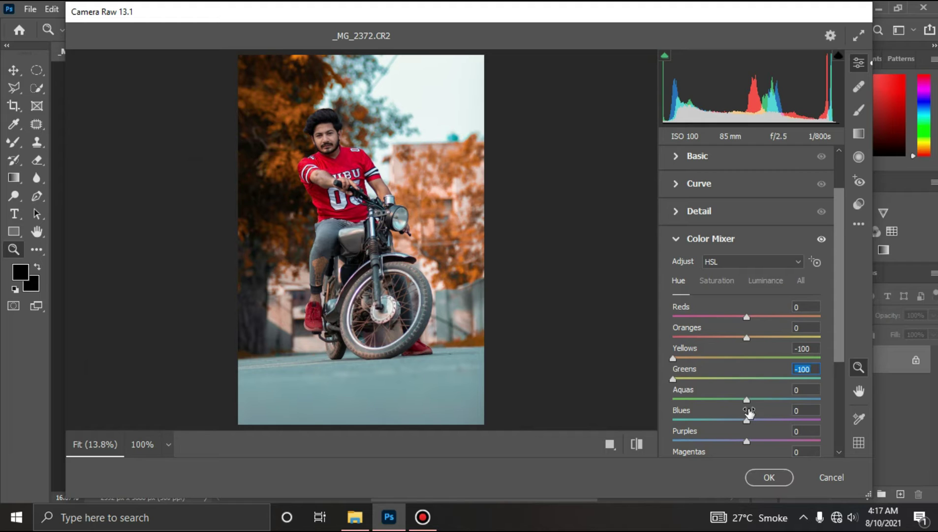
drag(747, 400, 693, 400)
drag(746, 420, 727, 420)
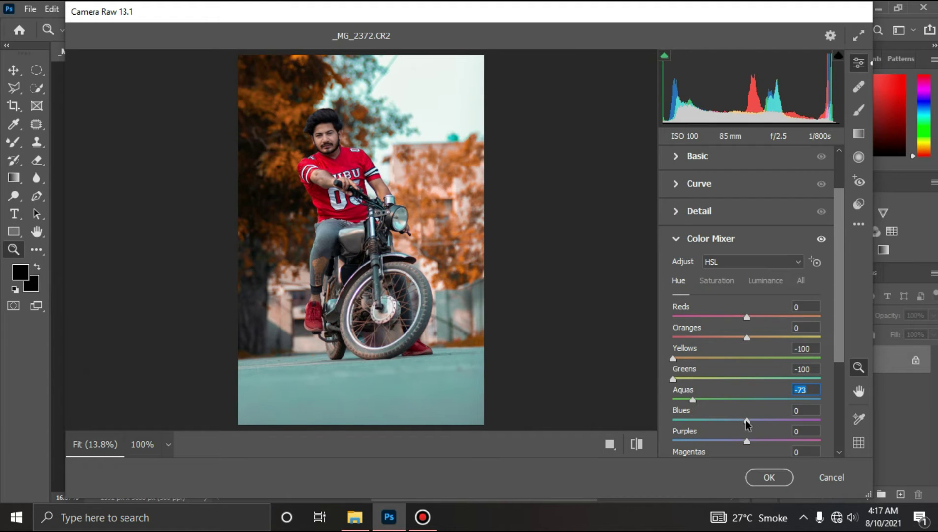
Set Yellows saturation +100 and Greens +55, brighten the oranges, and apply the grade
click(715, 282)
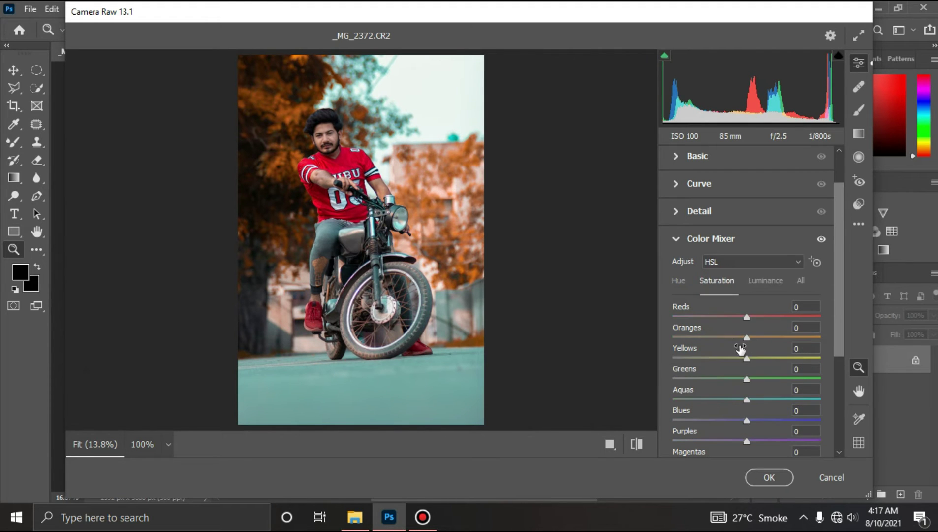
drag(747, 358, 856, 374)
mouse_move(738, 378)
mouse_down()
mouse_move(787, 380)
mouse_move(773, 400)
mouse_up()
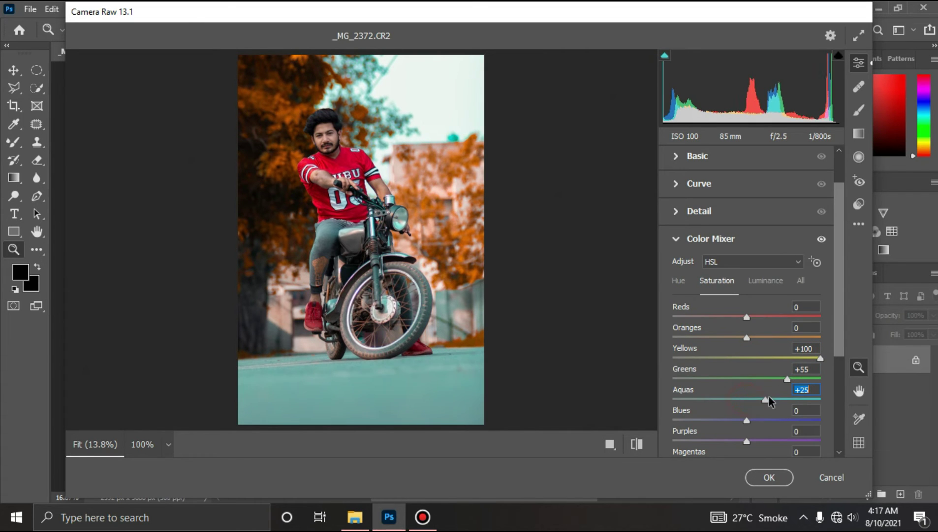
click(758, 280)
mouse_move(747, 338)
mouse_down()
mouse_move(771, 379)
mouse_move(750, 400)
mouse_up()
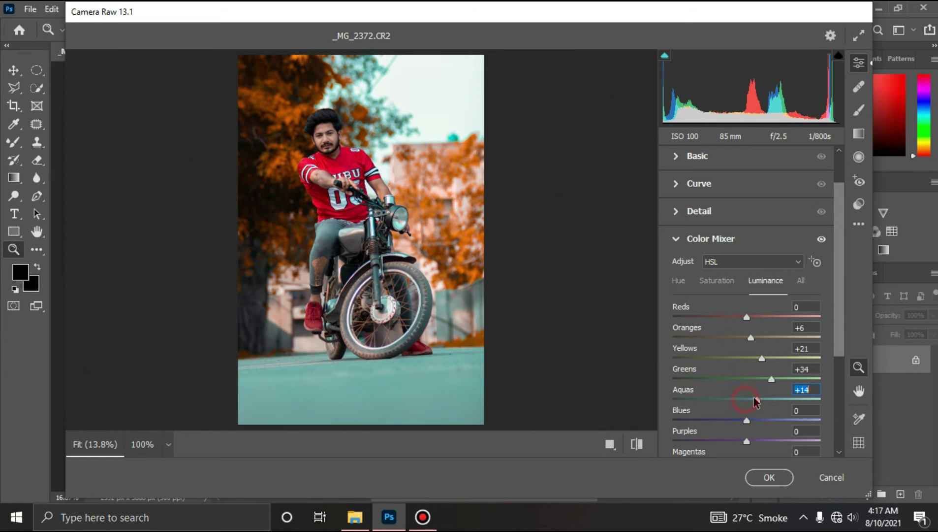
click(766, 478)
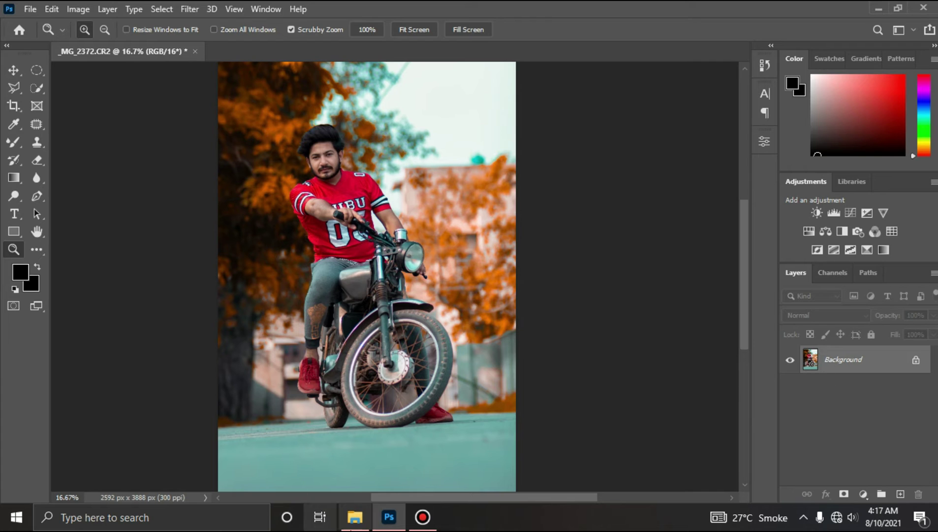
From E:\LightS\Mix Flares, drag the images (6) flare into the photo as a new layer
click(356, 516)
click(92, 423)
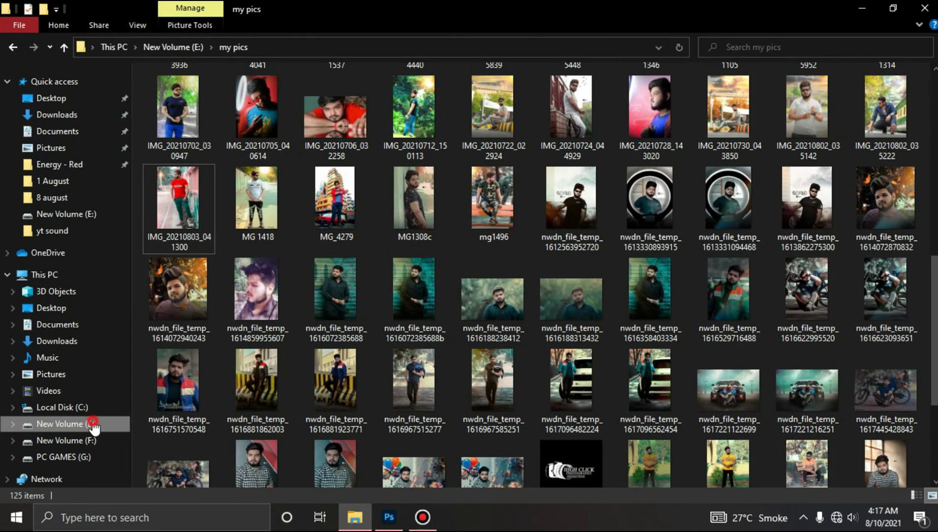
double_click(177, 217)
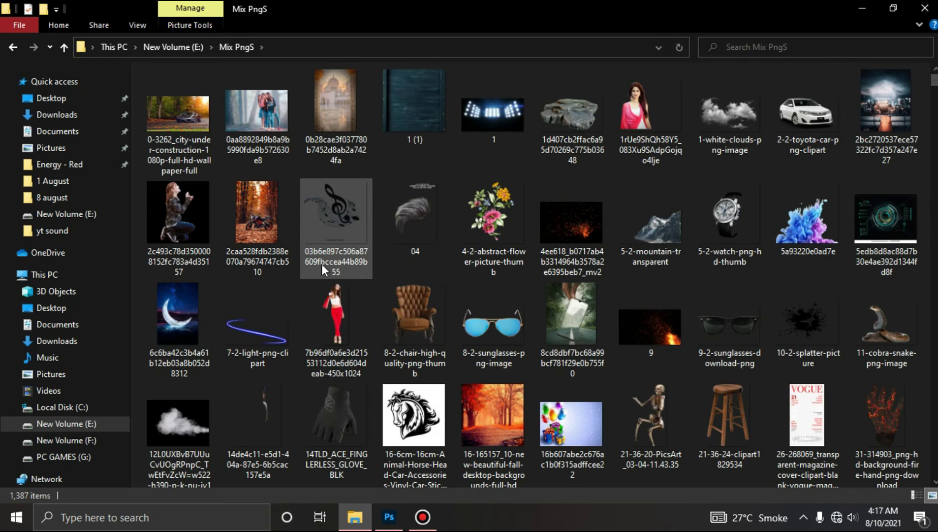
key(BackSpace)
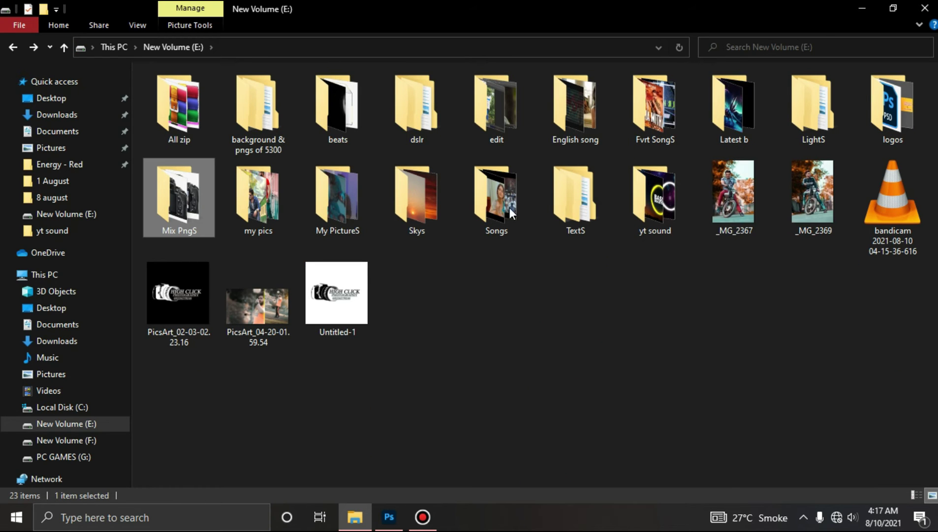
double_click(804, 125)
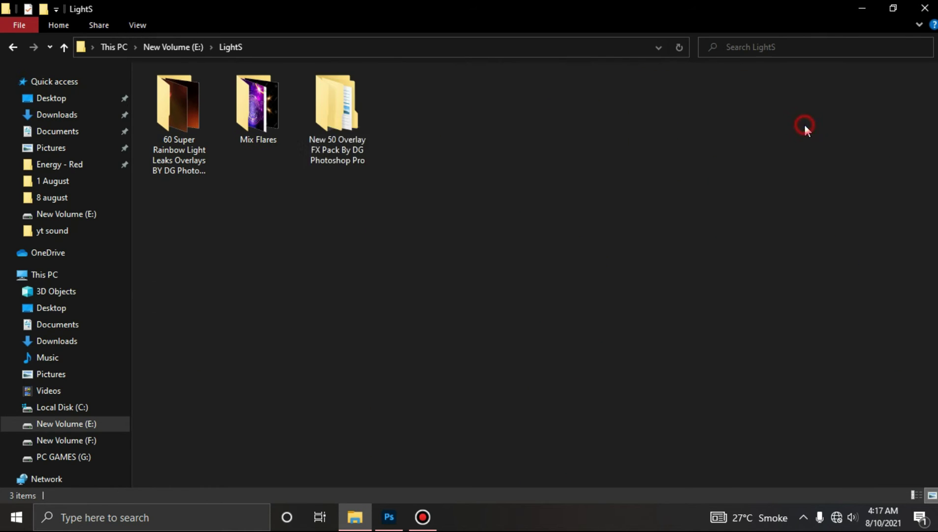
double_click(252, 126)
mouse_move(728, 116)
mouse_down()
mouse_move(389, 516)
mouse_move(442, 167)
mouse_up()
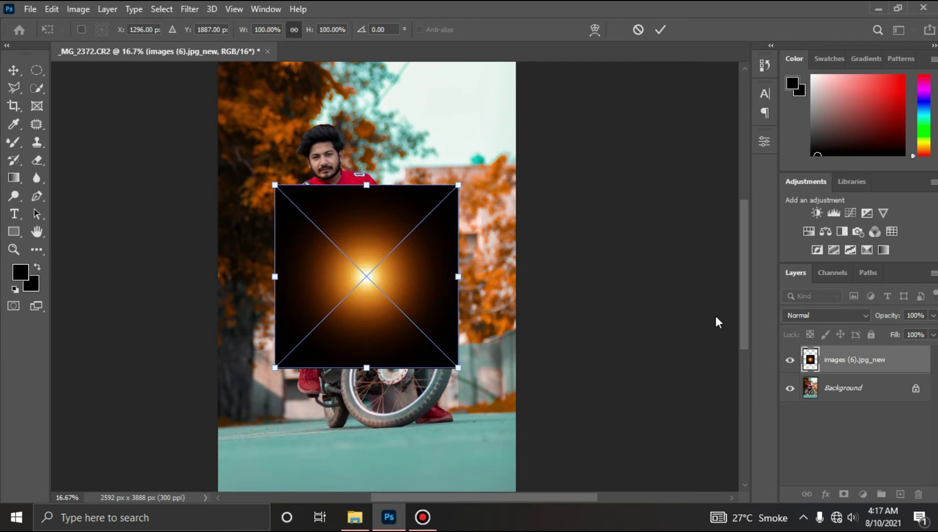
Set the flare layer to Screen, place its glow above the rider's head, and merge it down
click(818, 318)
click(809, 272)
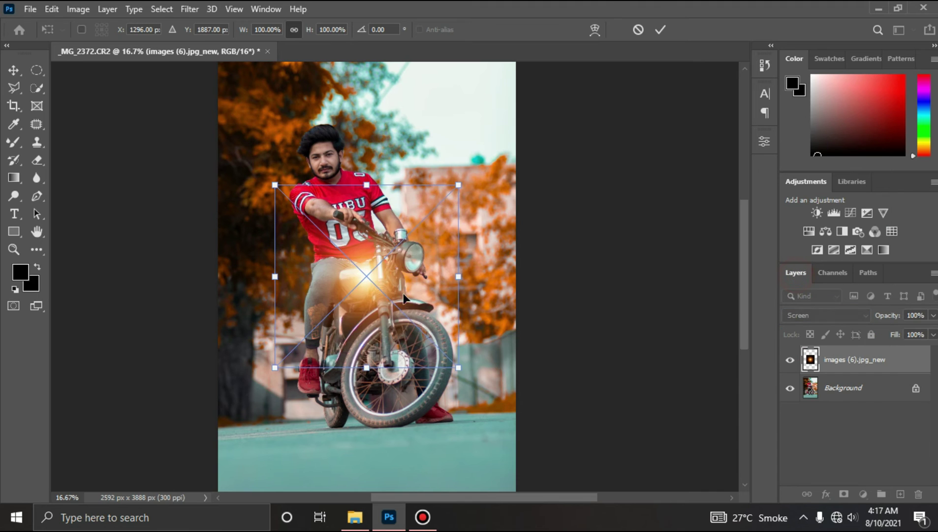
mouse_move(422, 300)
mouse_down()
mouse_move(450, 213)
mouse_move(469, 194)
mouse_up()
drag(444, 229, 411, 169)
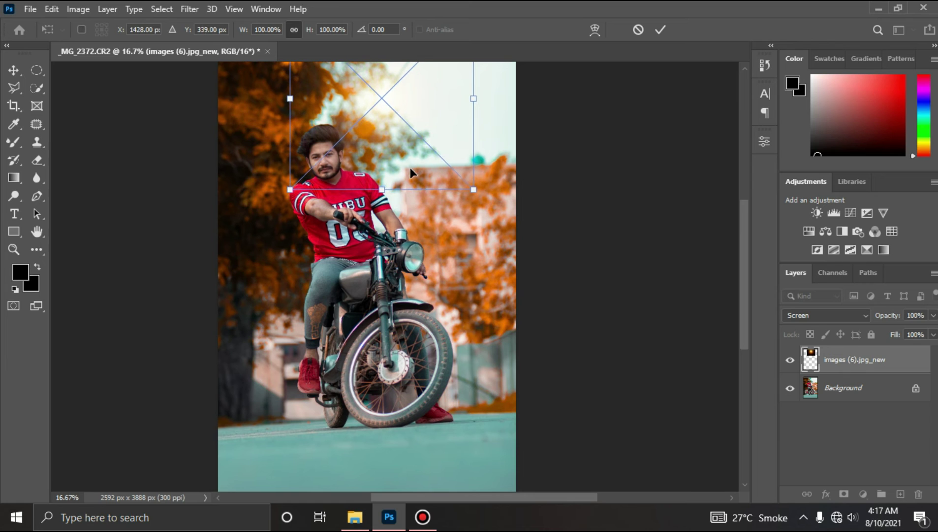
key(z)
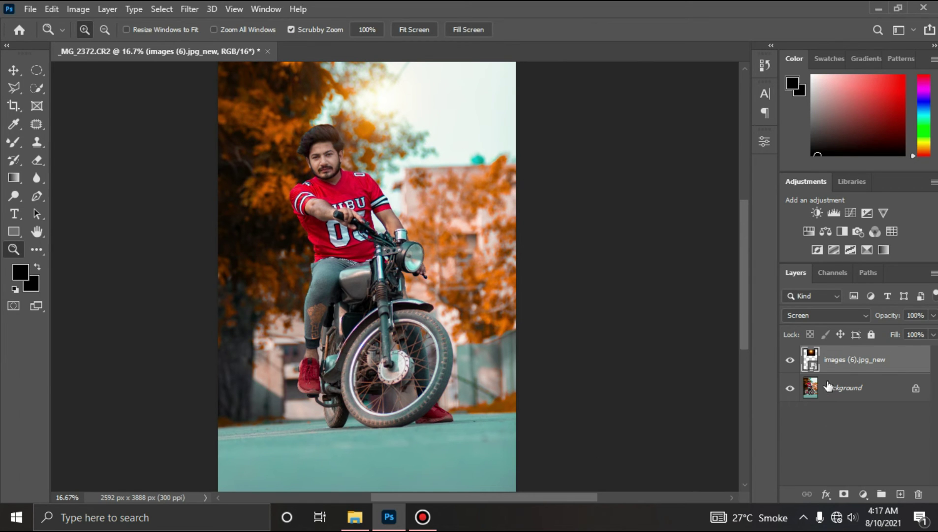
right_click(903, 363)
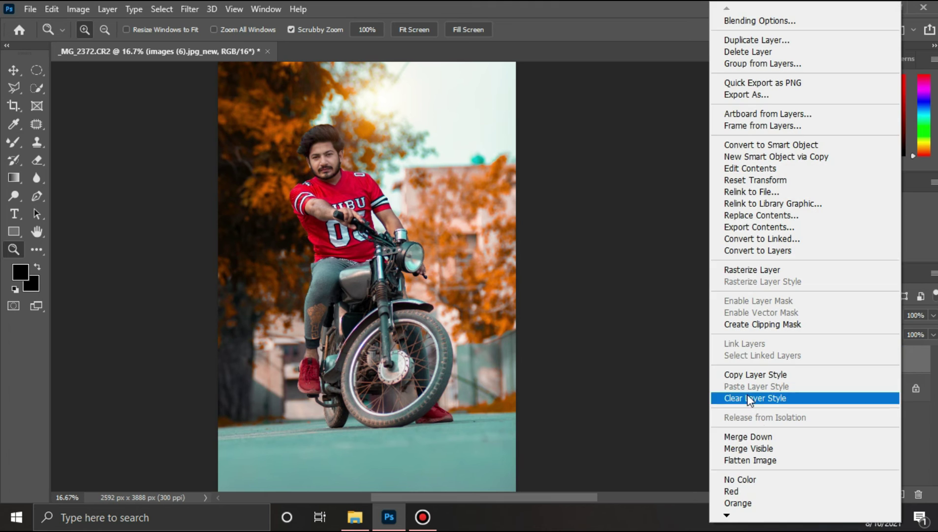
click(766, 440)
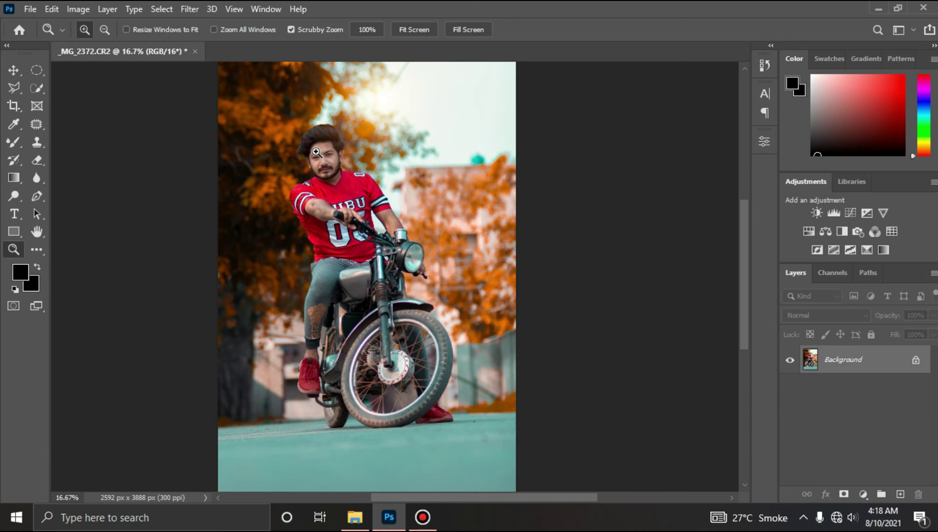
drag(316, 152, 325, 157)
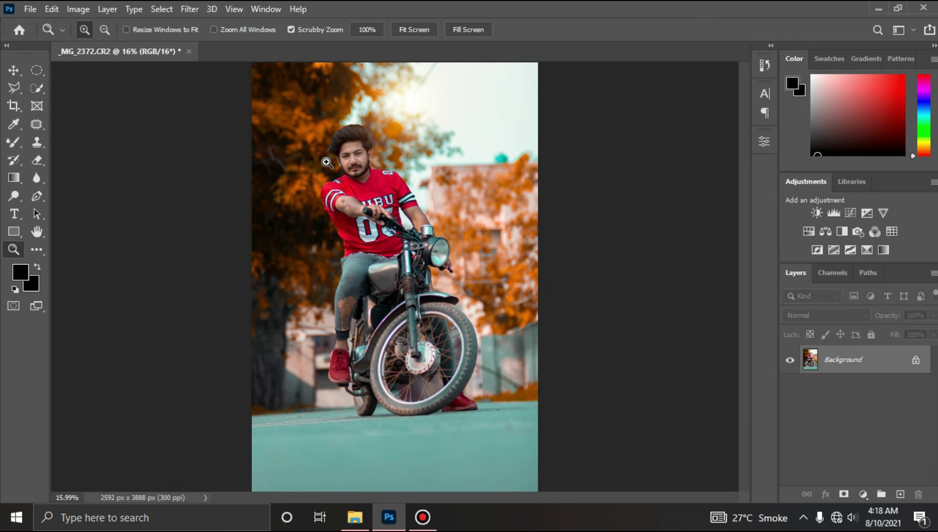